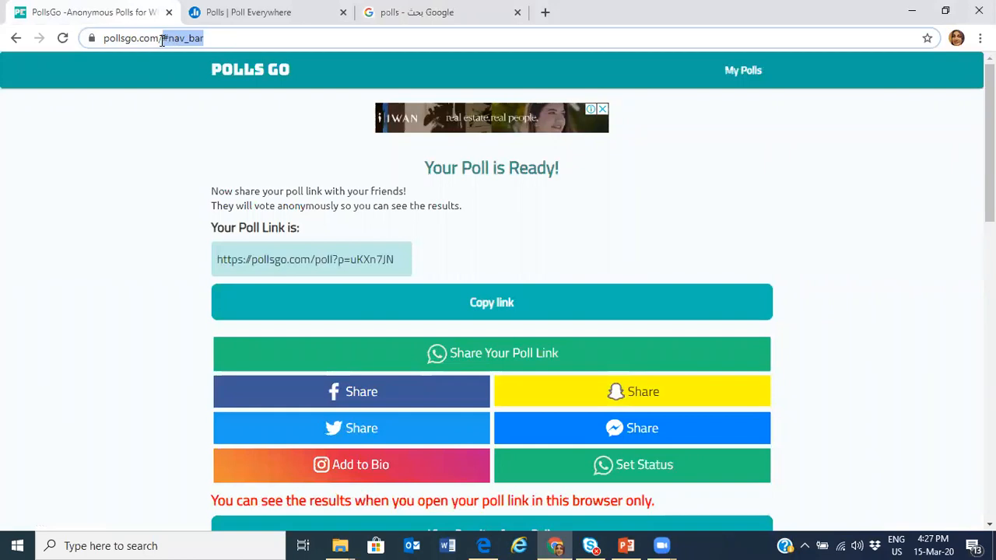
Step: Open the pollsgo.com home page and choose English as the language for a new poll
key(BackSpace)
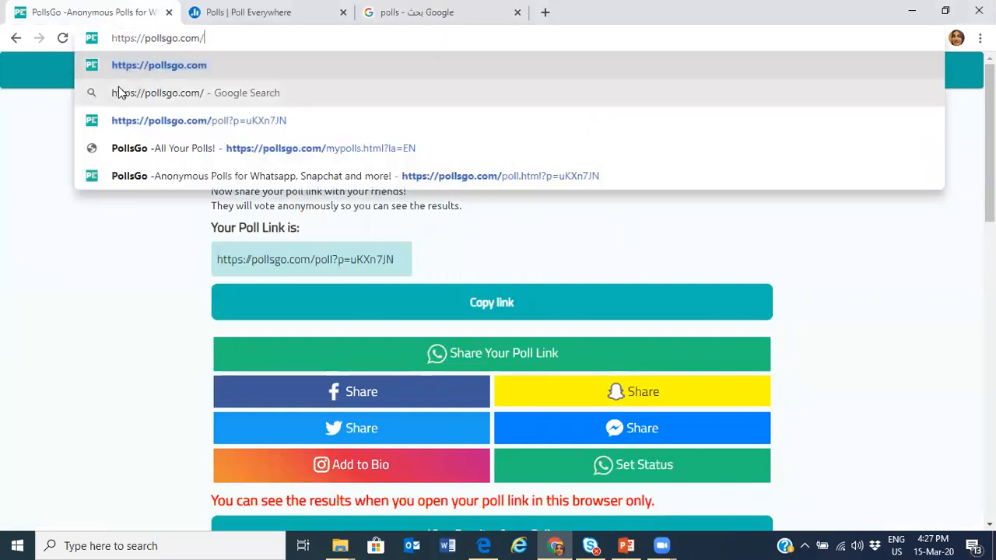
click(188, 56)
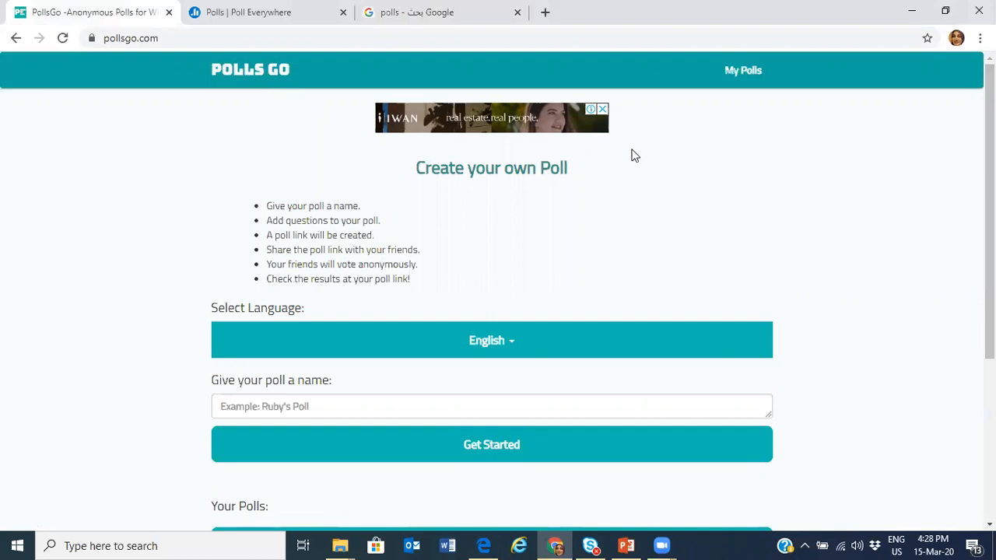
click(504, 345)
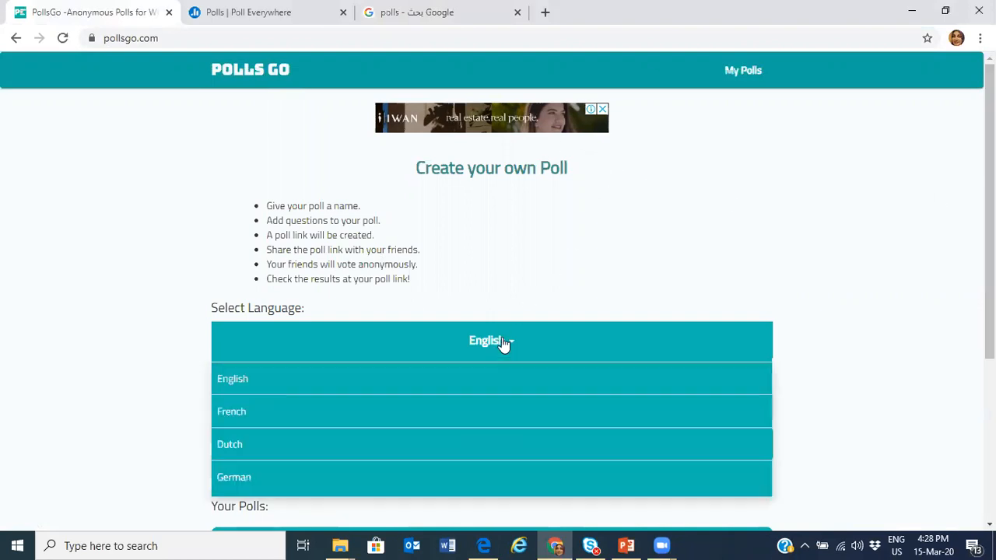
click(378, 378)
Step: Name the new poll "Poll of the day" and proceed to adding questions
scroll(362, 250, down, 2)
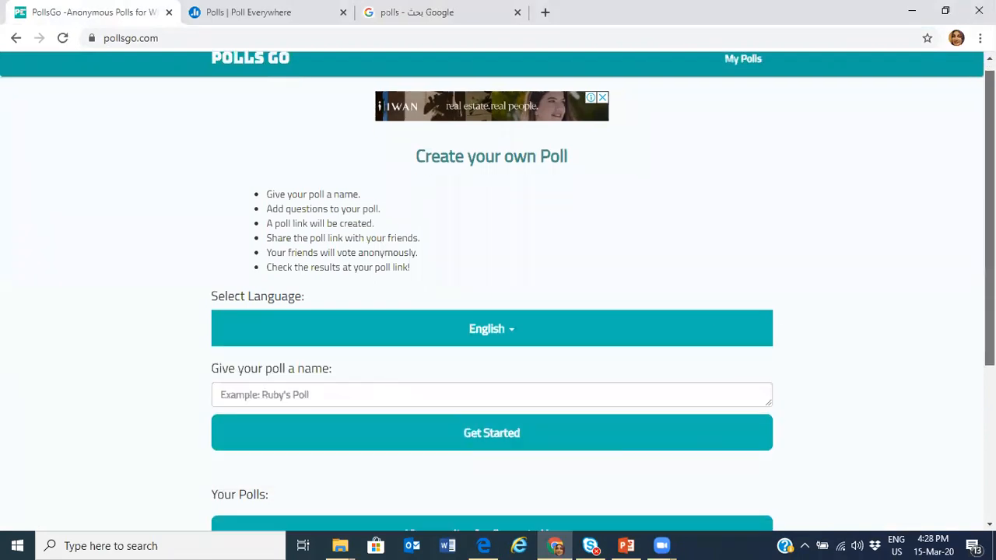
click(352, 274)
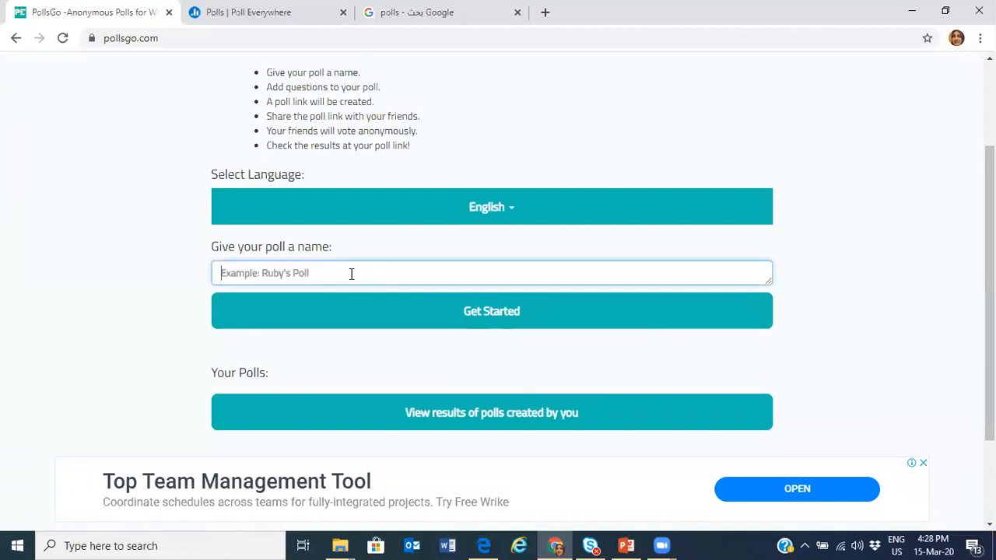
text(Poll of the day)
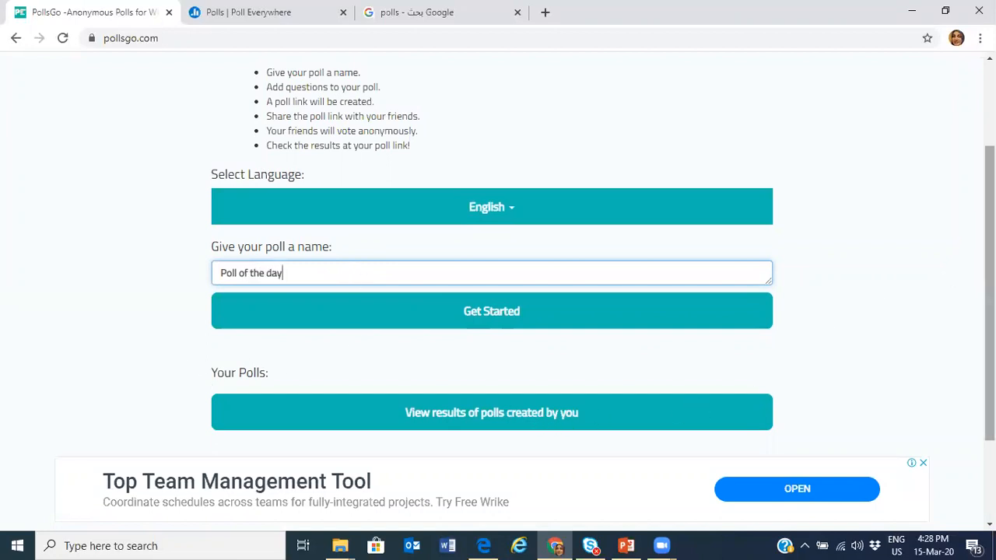
scroll(990, 296, down, 1)
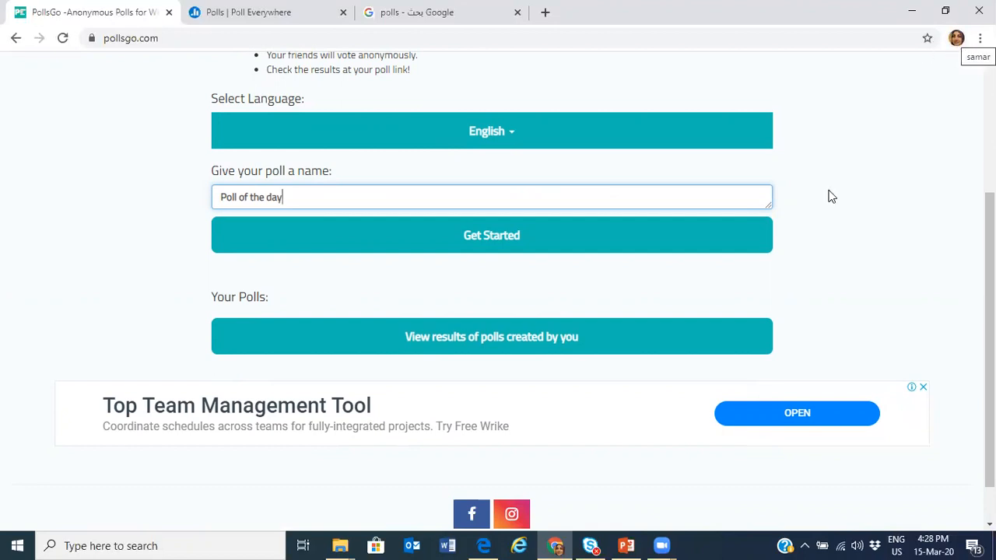
mouse_move(551, 544)
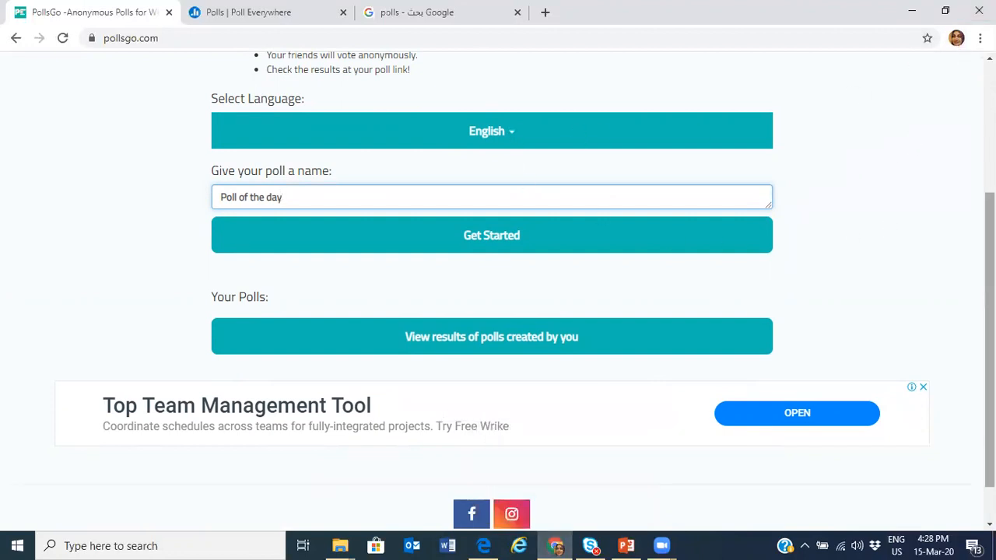
scroll(525, 292, up, 1)
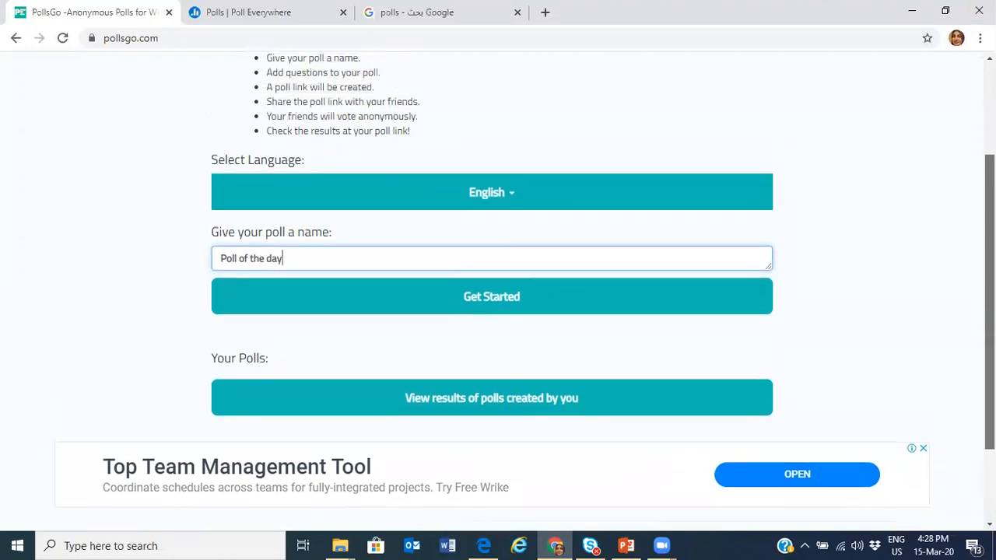
scroll(525, 292, up, 1)
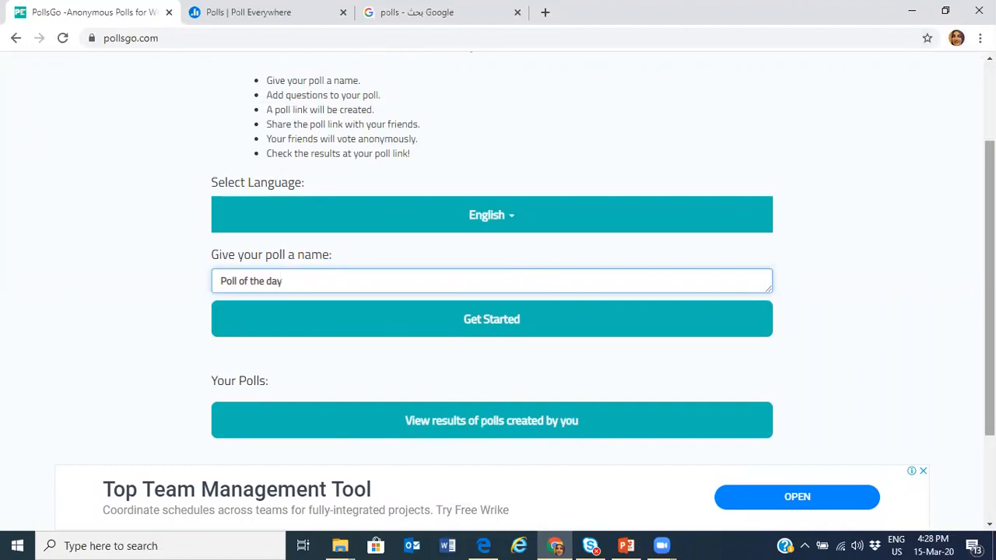
scroll(989, 257, up, 2)
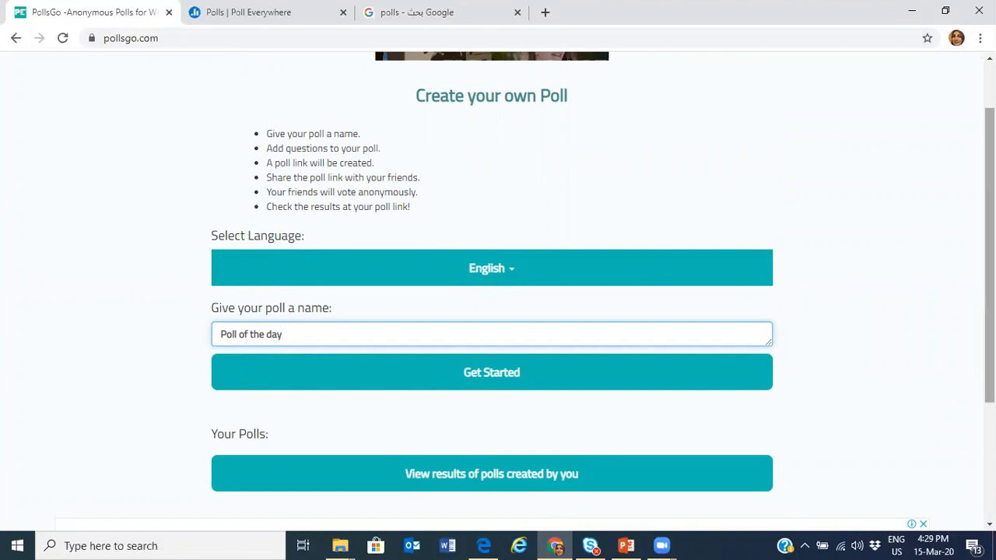
scroll(905, 340, down, 3)
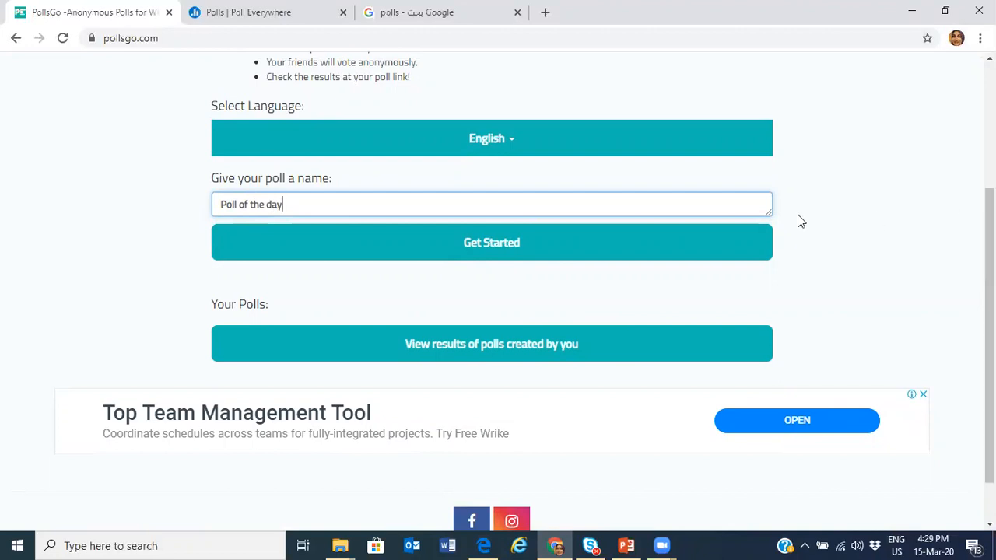
click(479, 248)
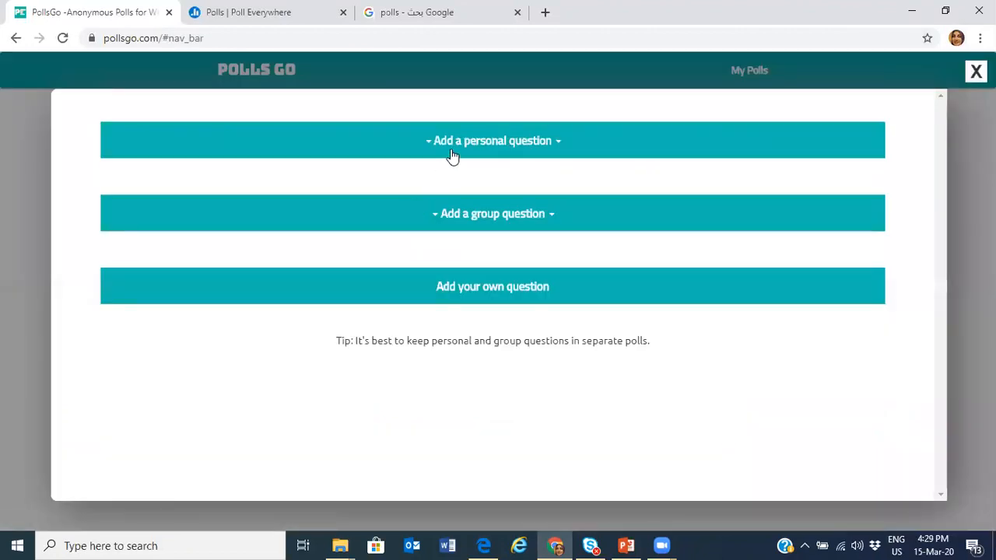
Step: Add a custom question to the poll with the text "how old are you"
click(471, 287)
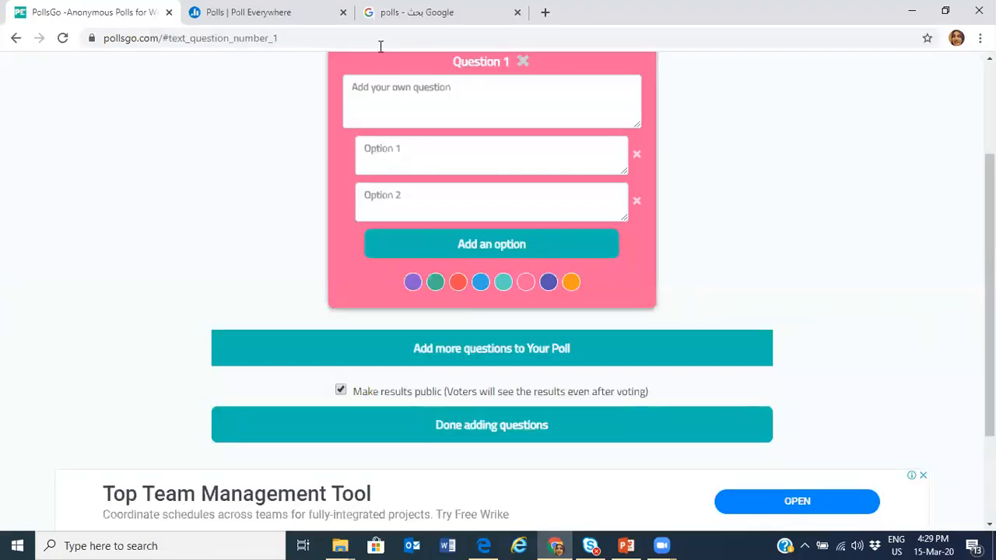
click(365, 88)
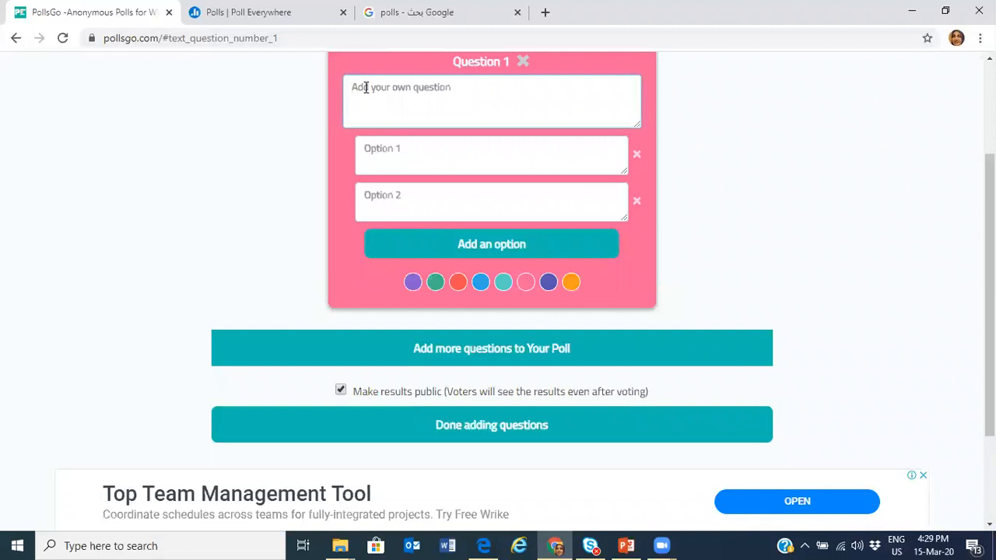
text(how old are you)
Step: Give Question 1 three answer options: 19, 18 and an added third option, 17
click(579, 157)
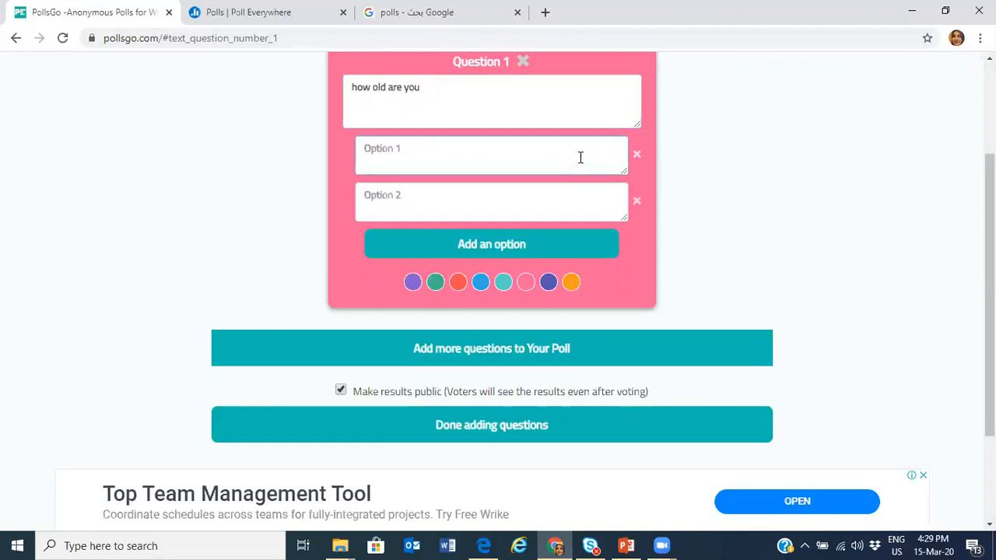
text(19)
click(502, 201)
text(18)
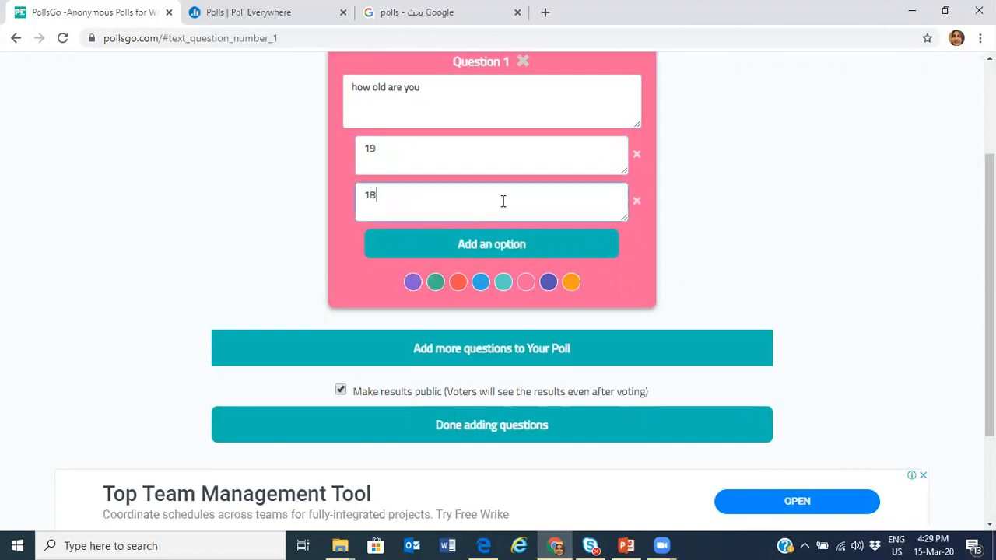
click(476, 249)
click(445, 247)
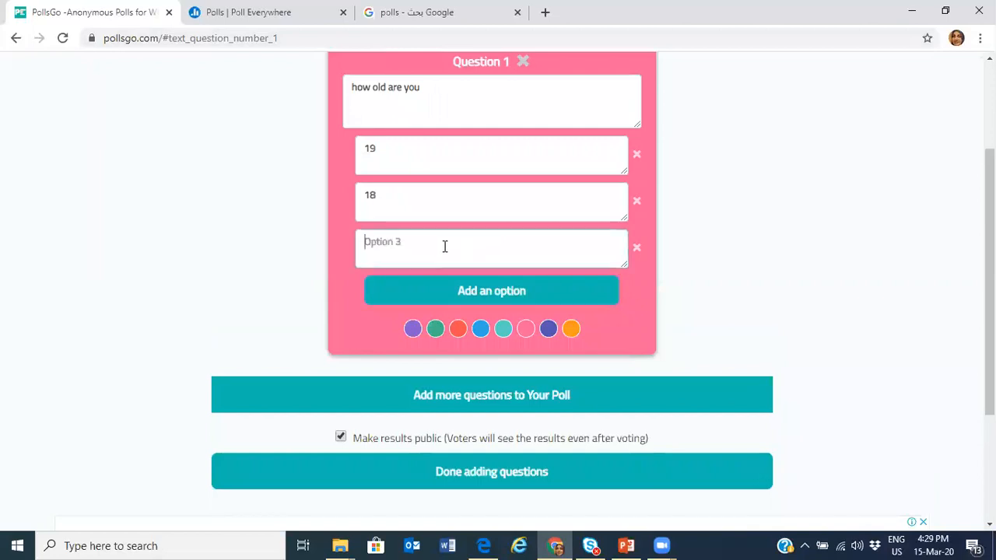
text(17)
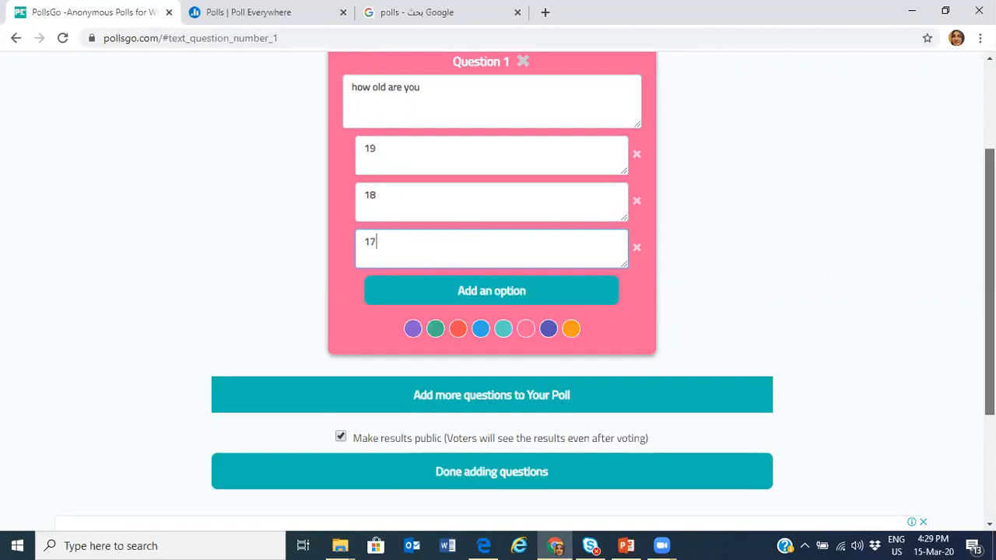
Step: Turn off public results for the poll and finish adding questions
scroll(990, 272, up, 1)
scroll(990, 273, down, 2)
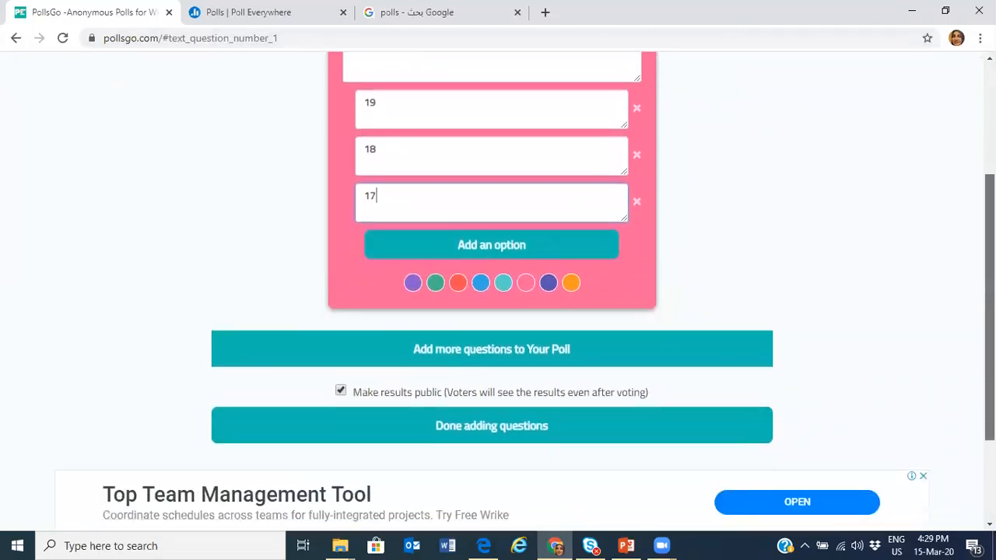
scroll(990, 272, down, 1)
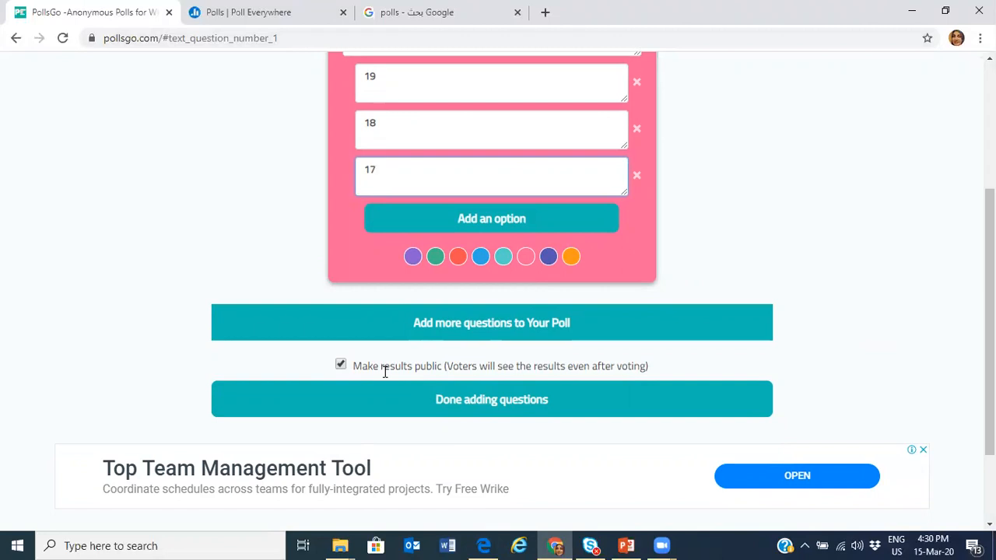
click(341, 366)
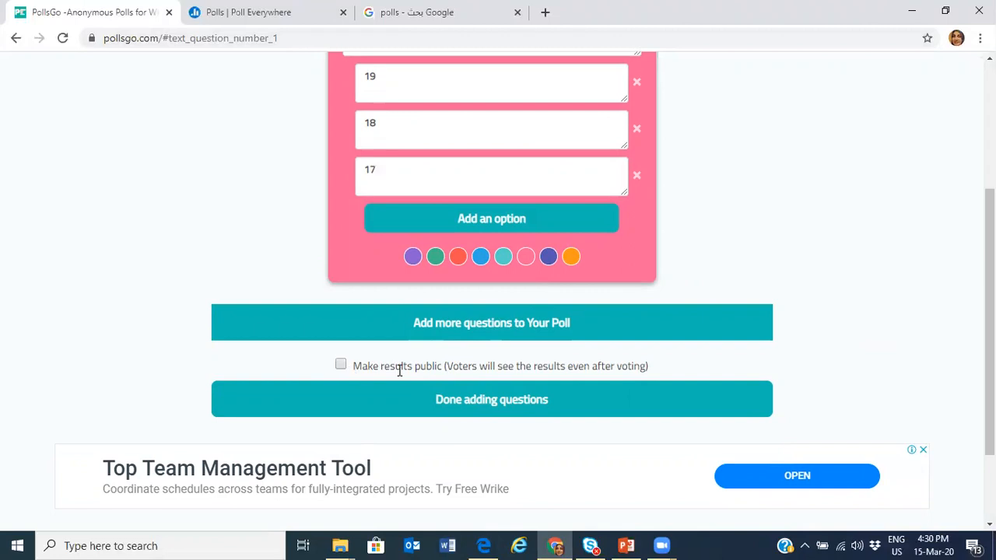
click(490, 331)
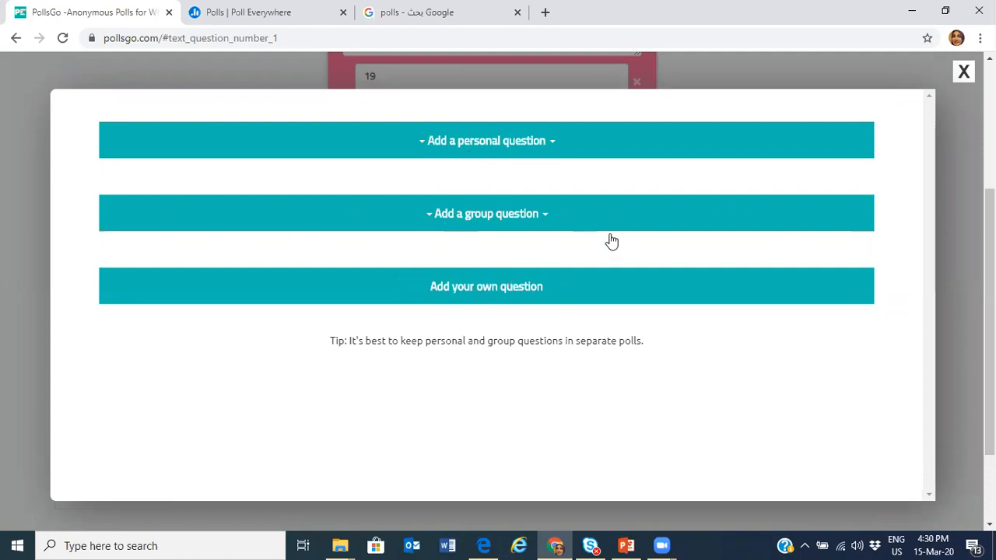
click(963, 70)
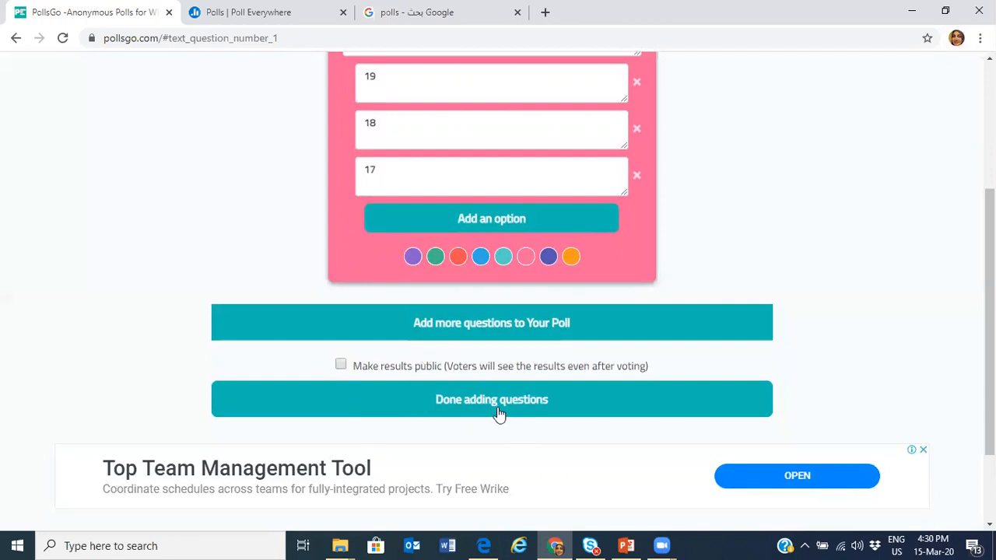
click(476, 402)
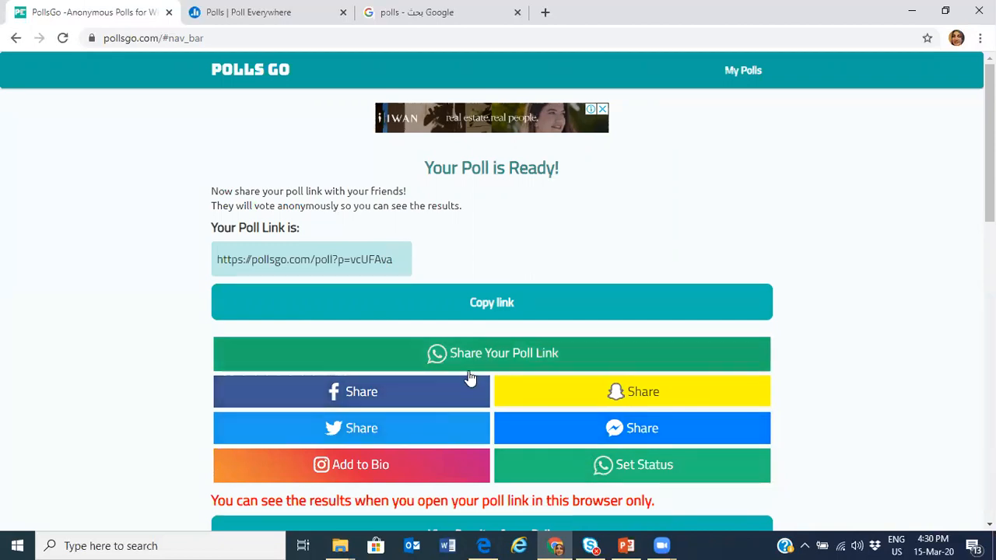
Step: Copy the share link of the finished poll
drag(395, 255, 217, 260)
key(ctrl+c)
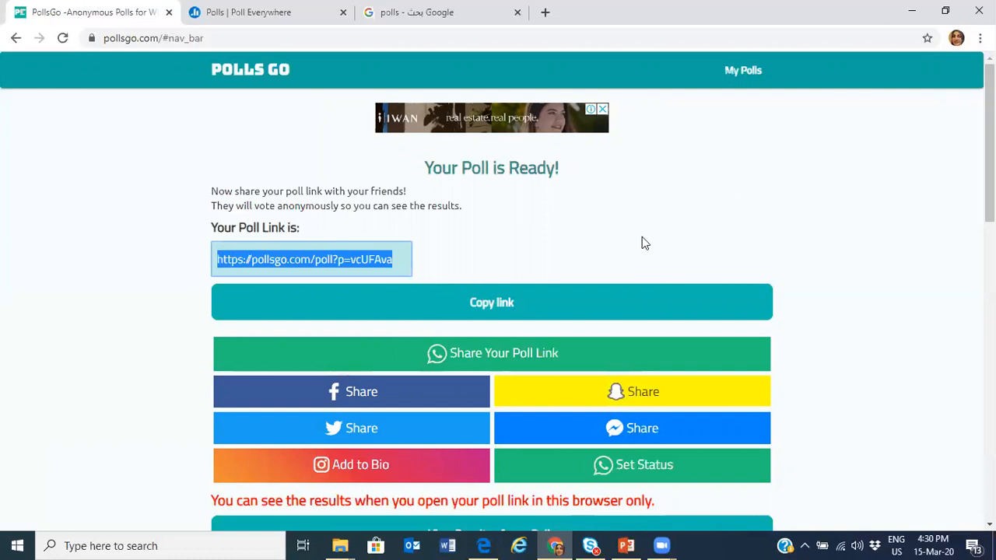
click(492, 303)
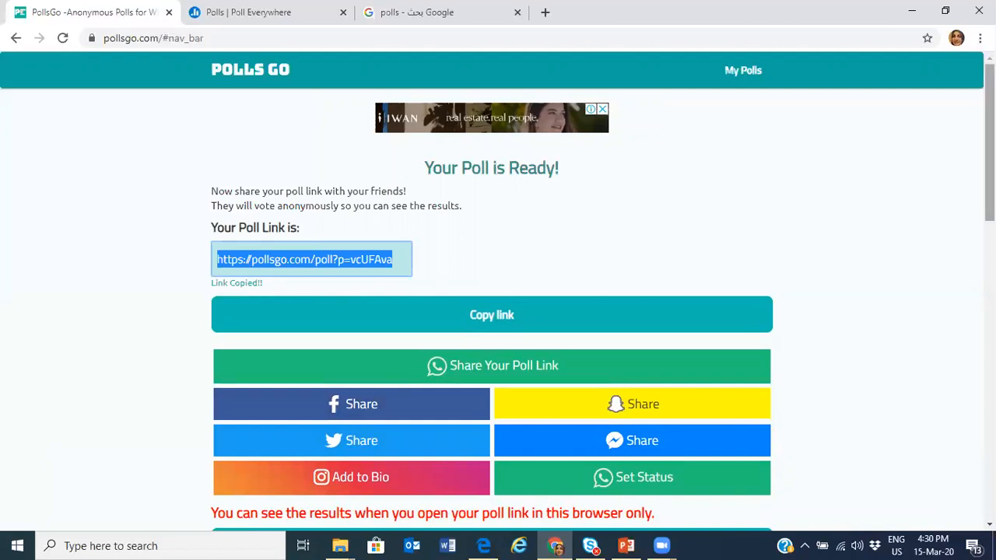
scroll(498, 292, down, 2)
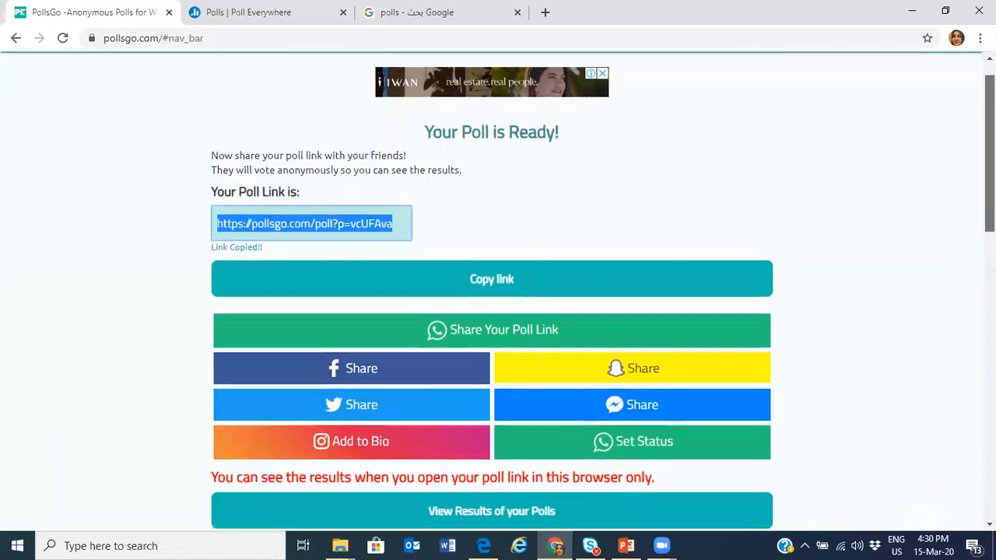
scroll(498, 290, up, 2)
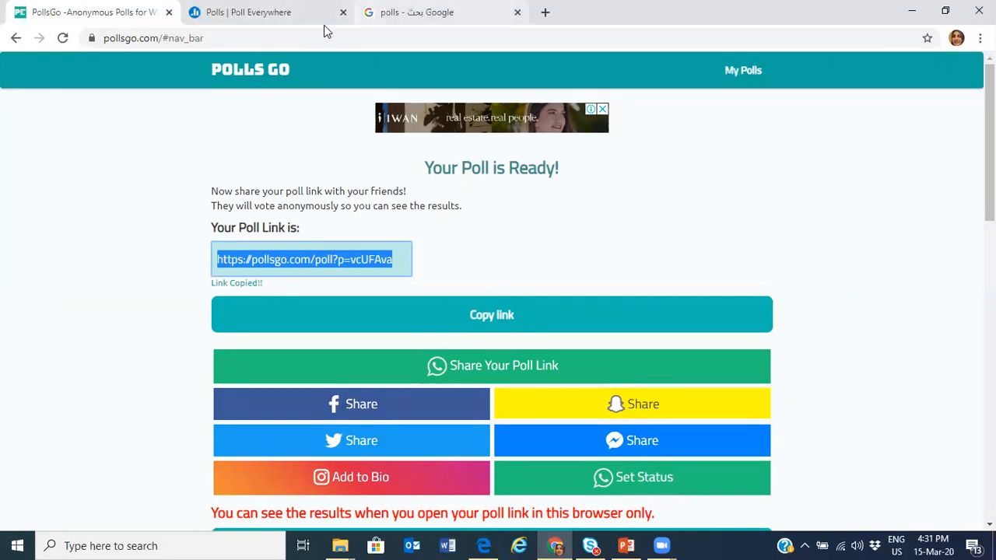
mouse_move(989, 132)
mouse_down()
mouse_move(989, 149)
mouse_move(989, 131)
mouse_up()
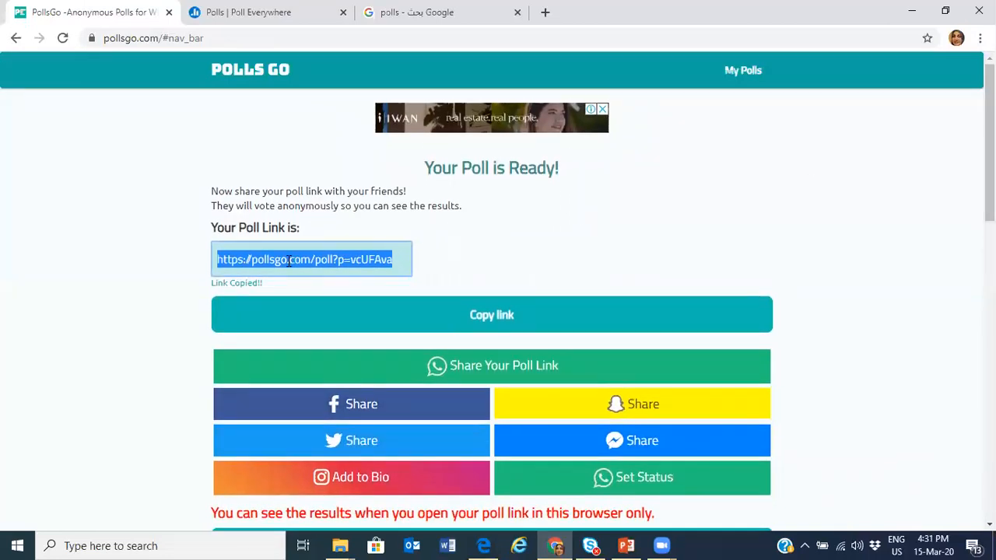
Step: Switch to Microsoft Edge, load the copied poll link in the open PollsGo tab, and vote for 19
click(482, 545)
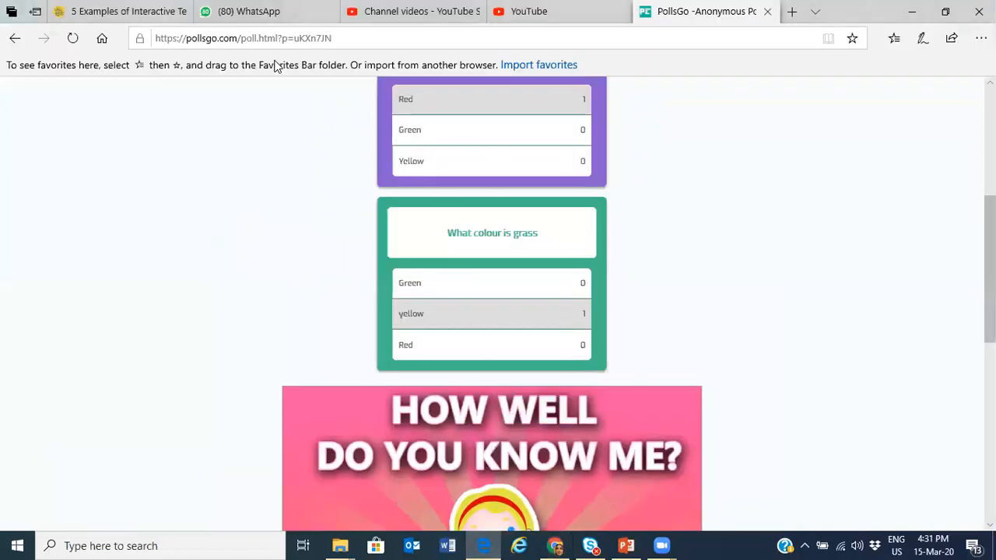
click(291, 38)
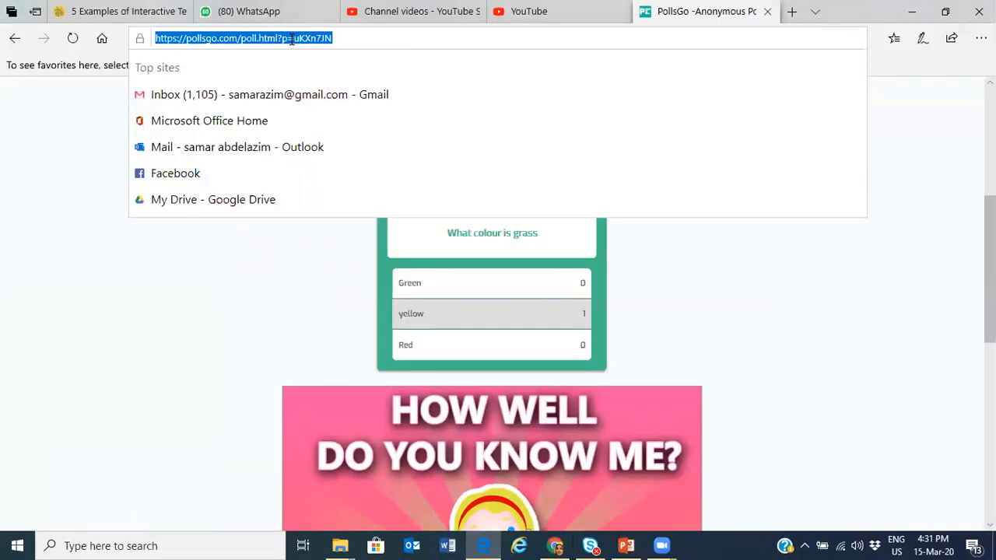
key(ctrl+v)
key(Return)
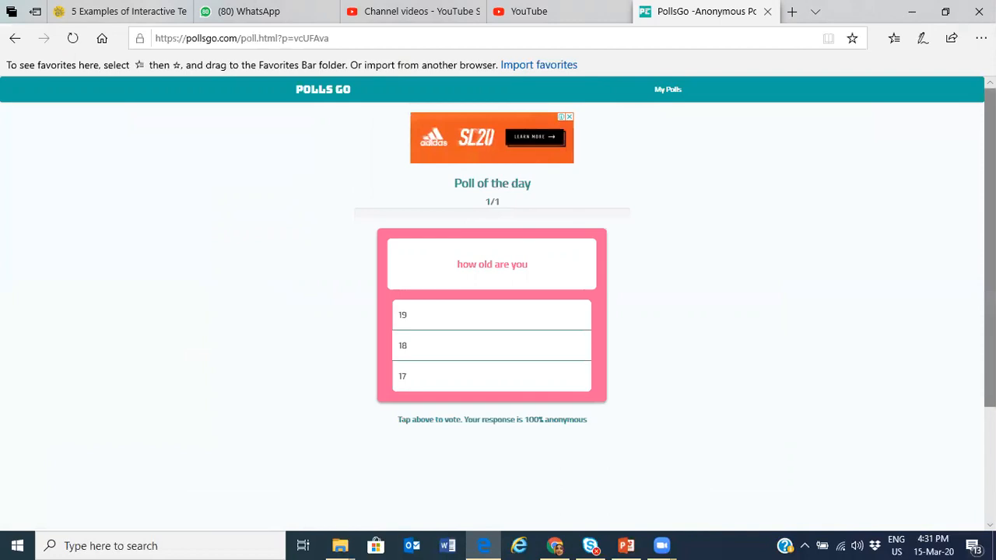
scroll(403, 253, down, 1)
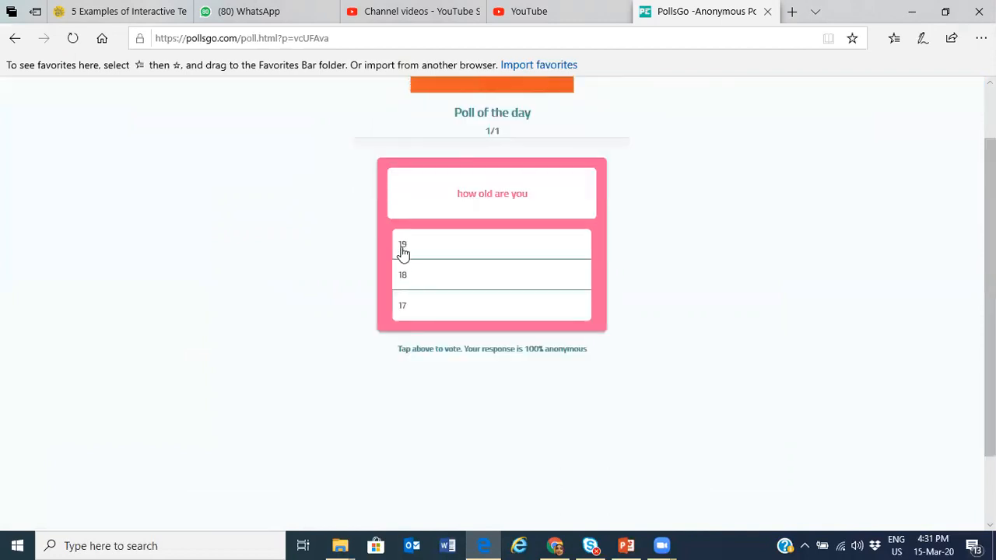
click(403, 247)
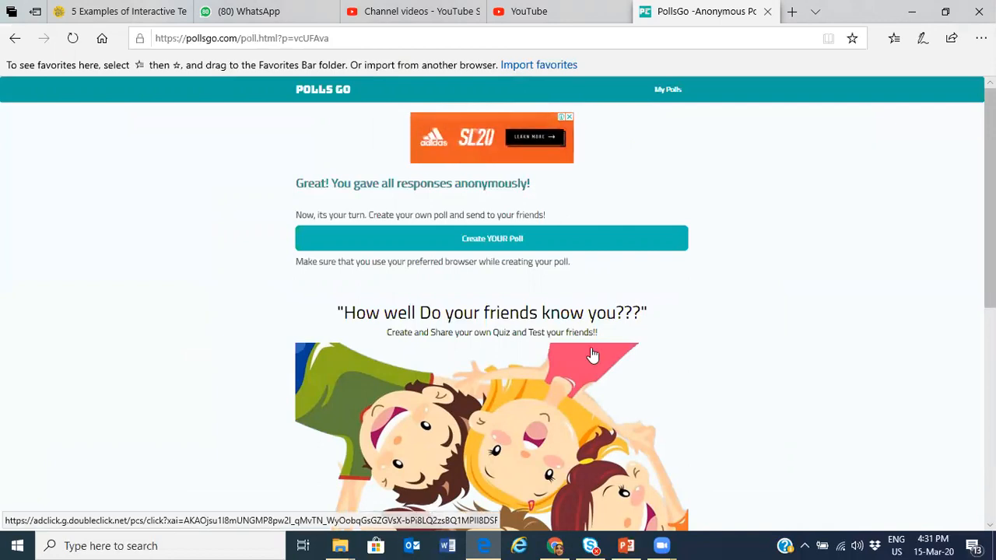
Step: Switch back to Chrome and view the results of the "Poll of the day" poll in the list of created polls
click(555, 545)
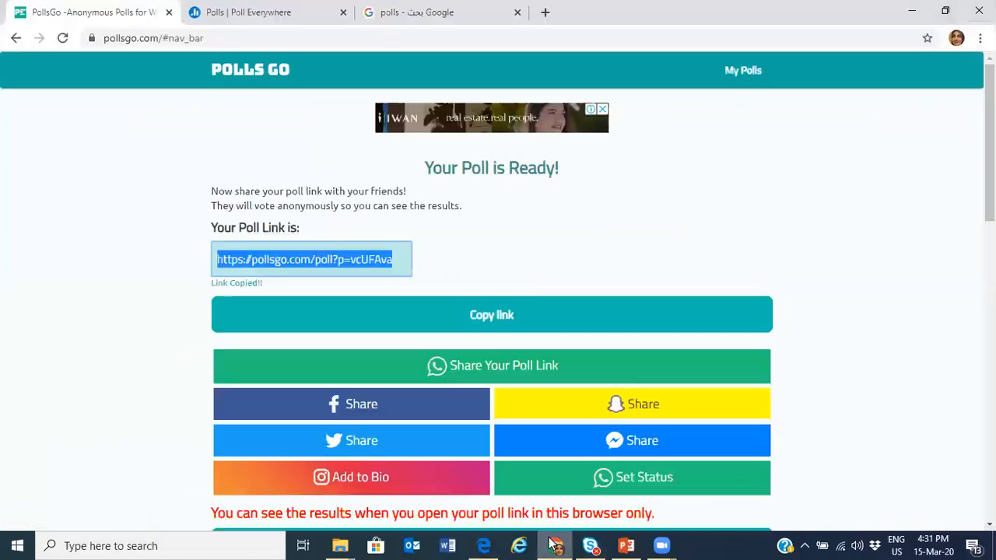
scroll(498, 291, down, 3)
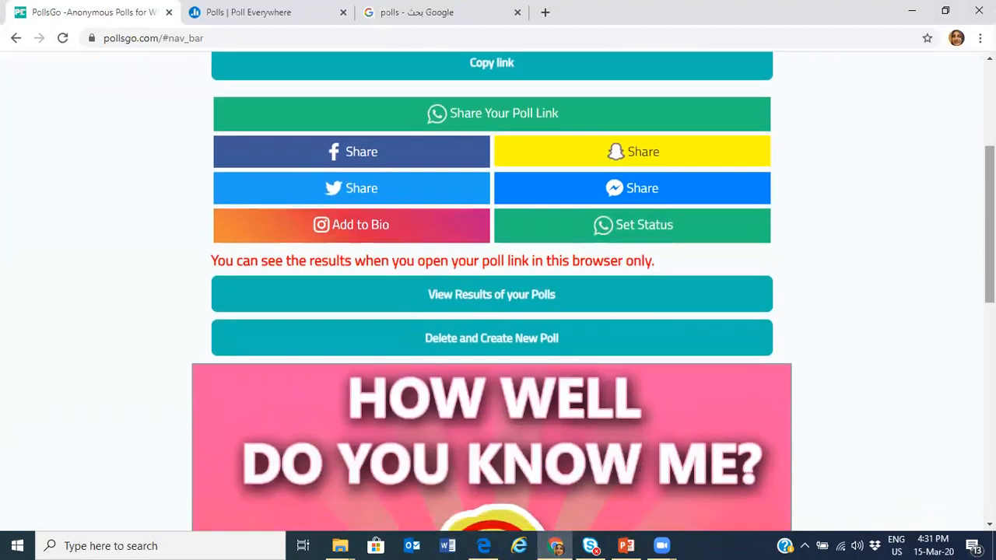
click(496, 300)
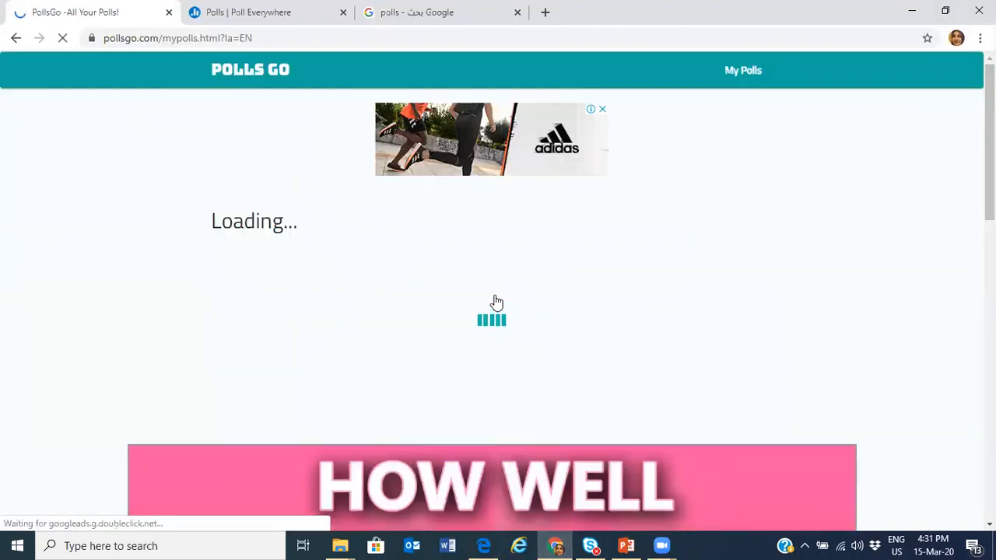
drag(990, 125, 990, 222)
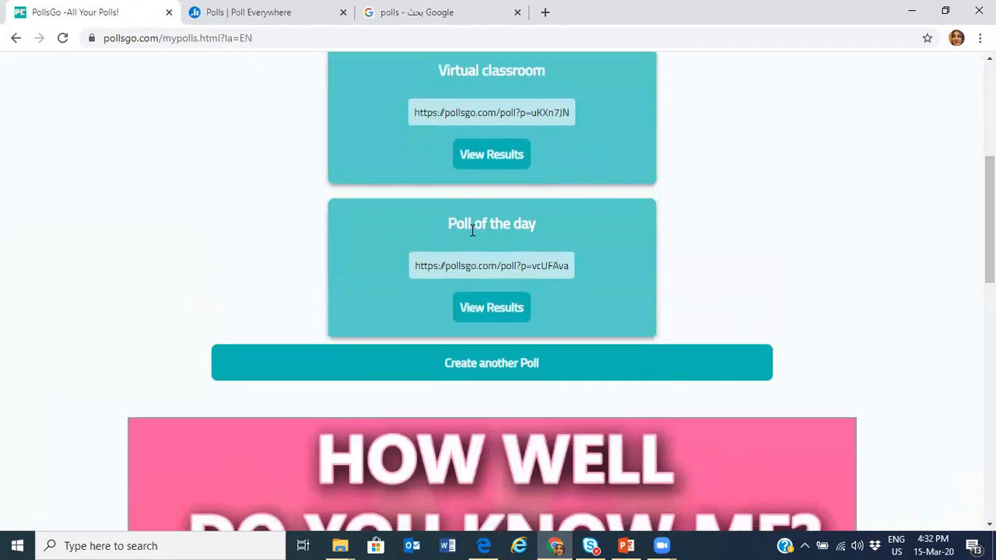
click(490, 320)
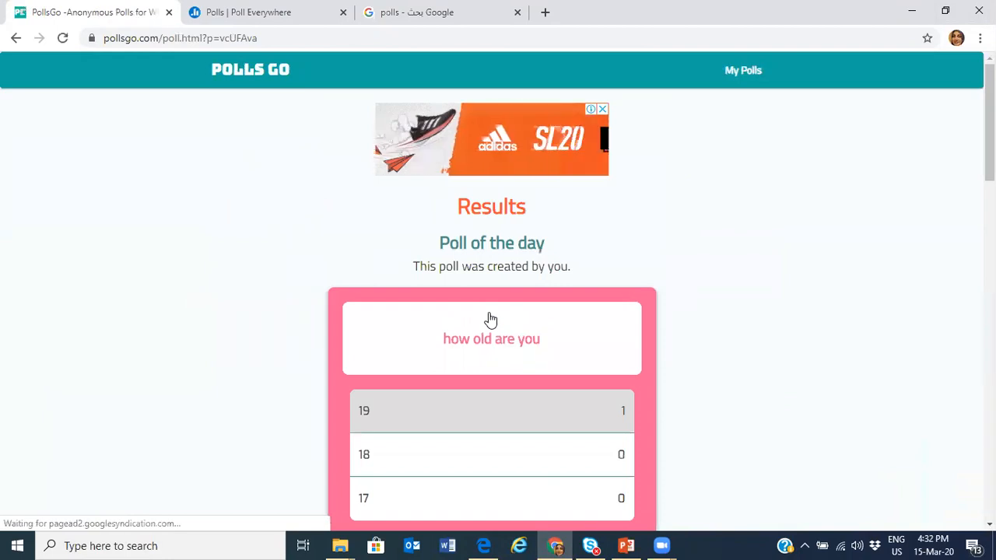
drag(990, 126, 990, 184)
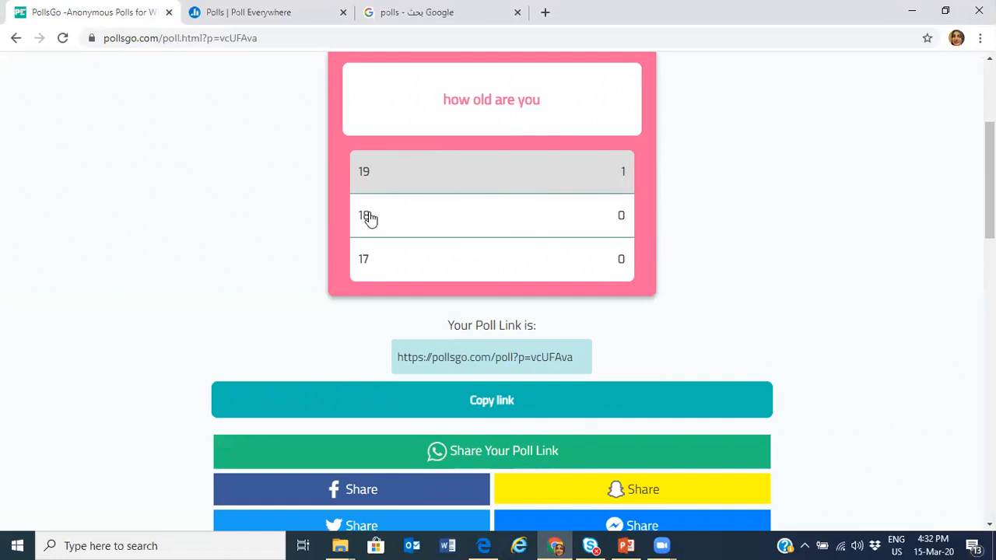
scroll(990, 194, down, 1)
mouse_move(990, 199)
mouse_down()
mouse_move(989, 257)
mouse_move(990, 184)
mouse_up()
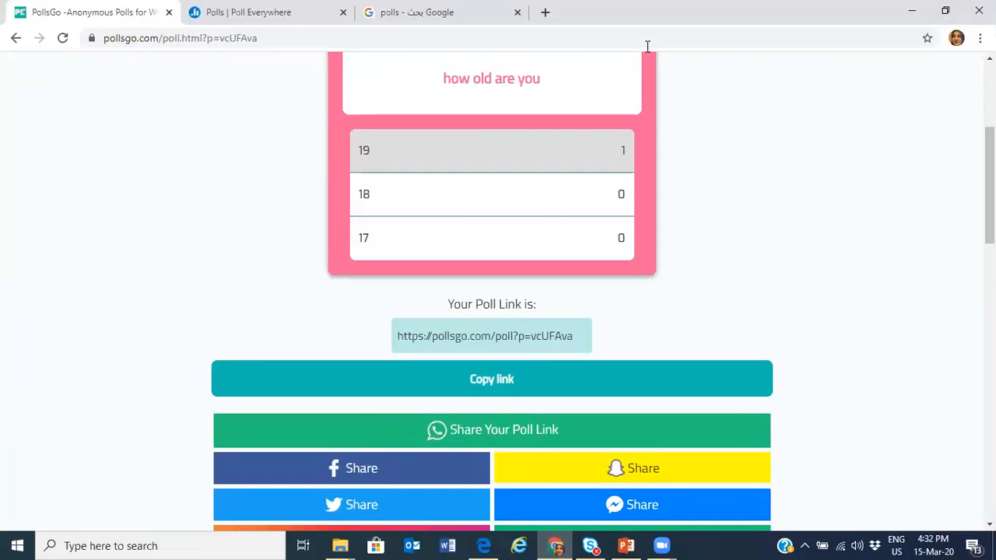
Step: In the Poll Everywhere browser tab, start a new multiple choice activity and look over its blank title and answer option fields
click(219, 13)
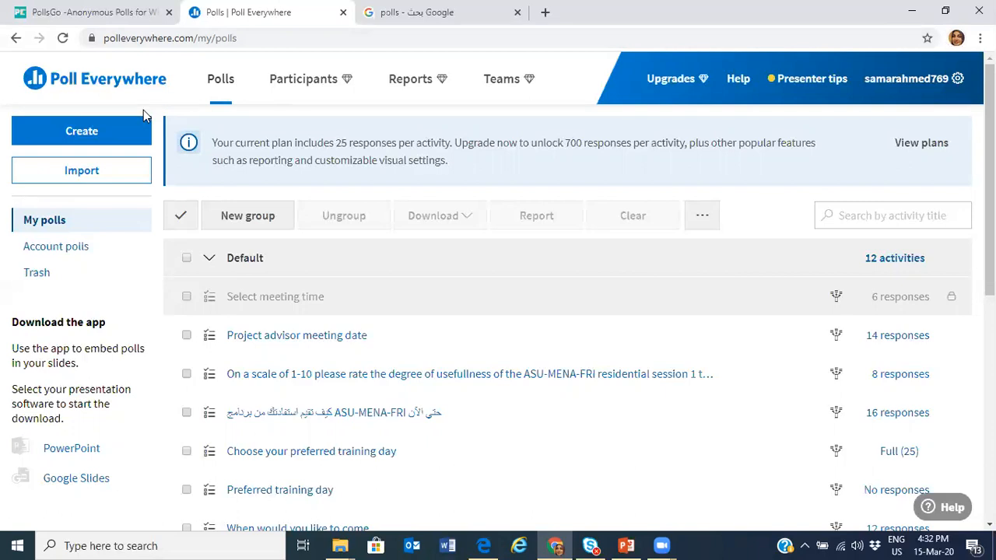
click(71, 134)
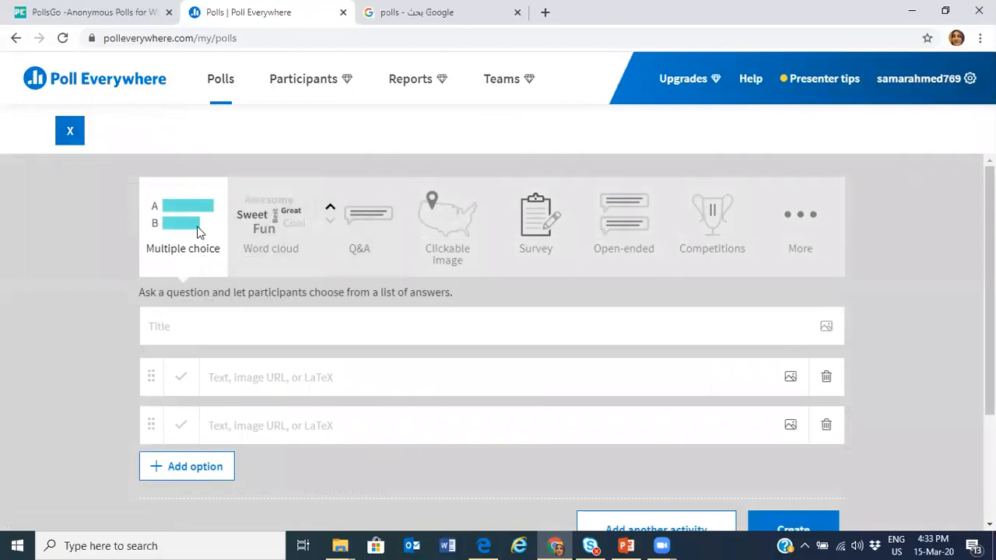
click(168, 328)
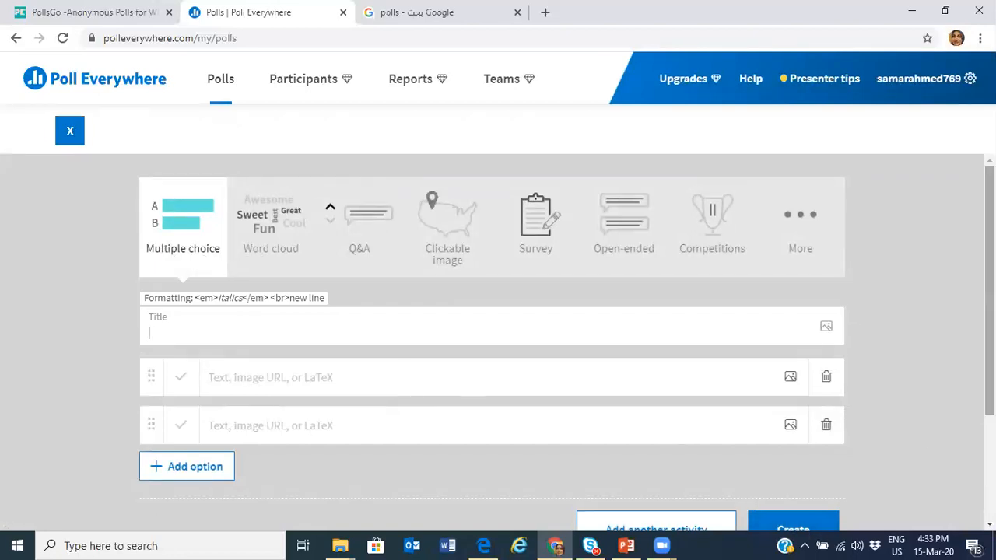
scroll(568, 343, down, 1)
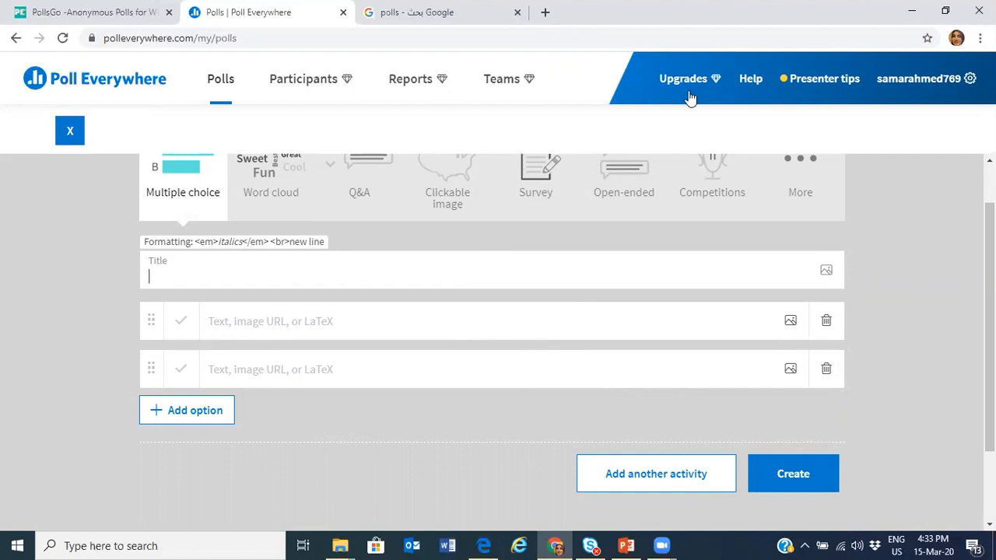
Step: Minimize Chrome, switch to the Polls presentation in PowerPoint, and start the slide show from slide 4
click(912, 11)
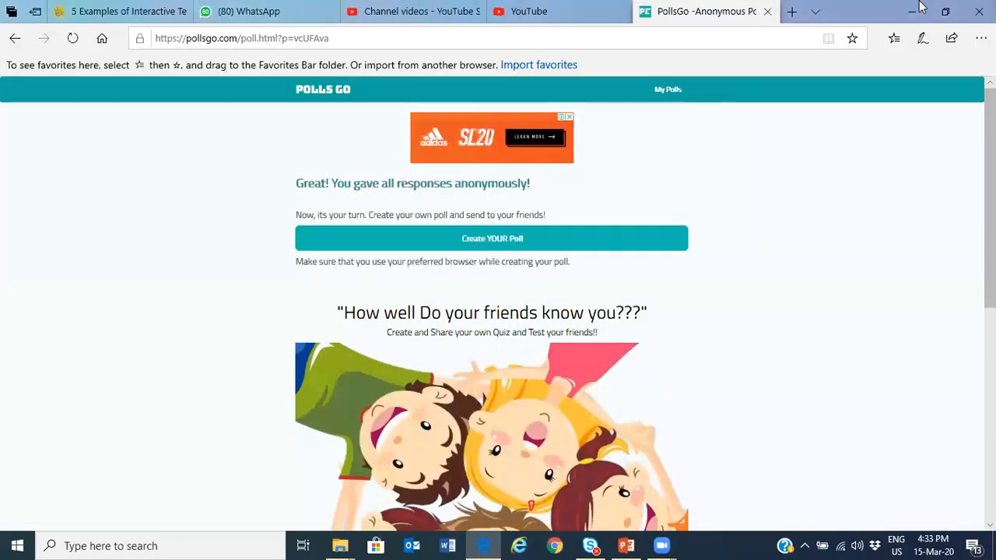
click(627, 546)
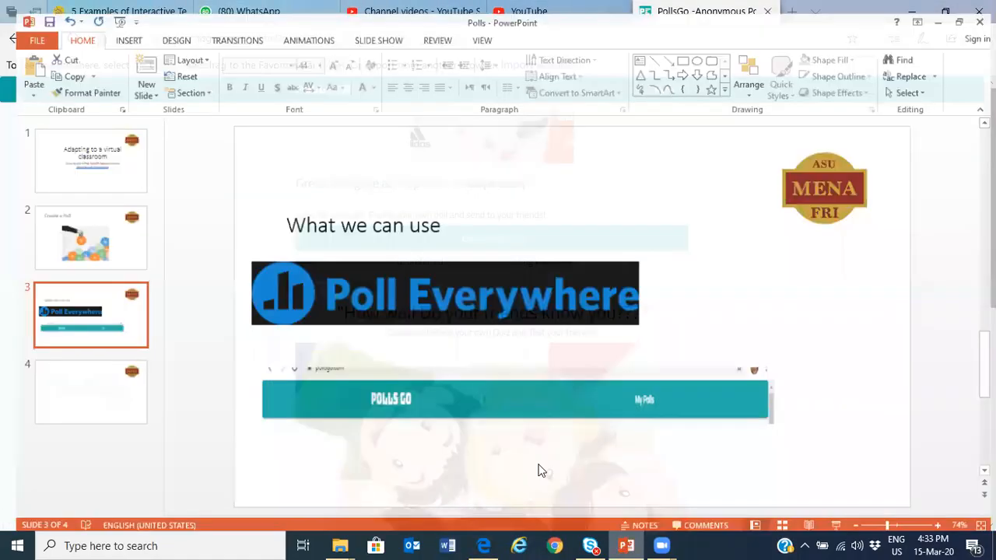
click(78, 384)
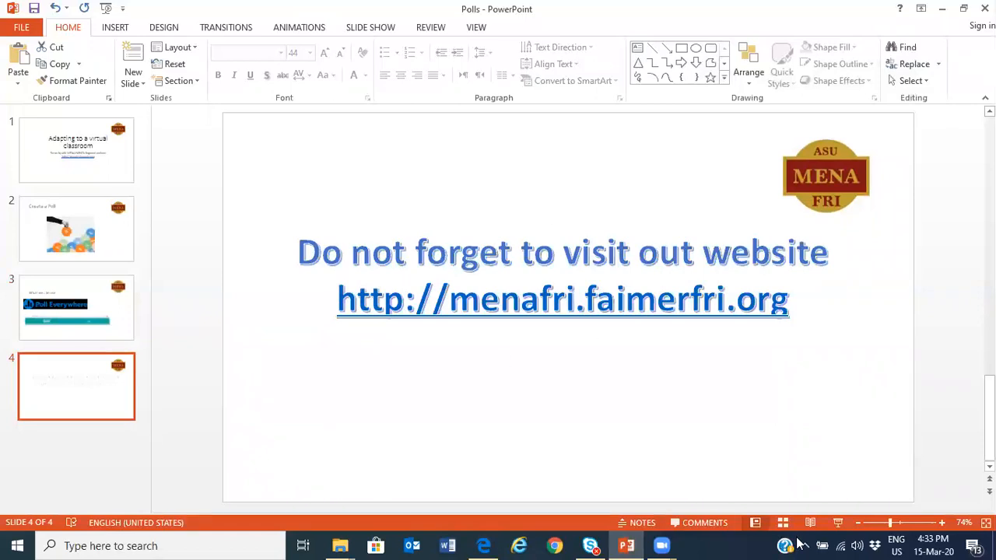
click(838, 524)
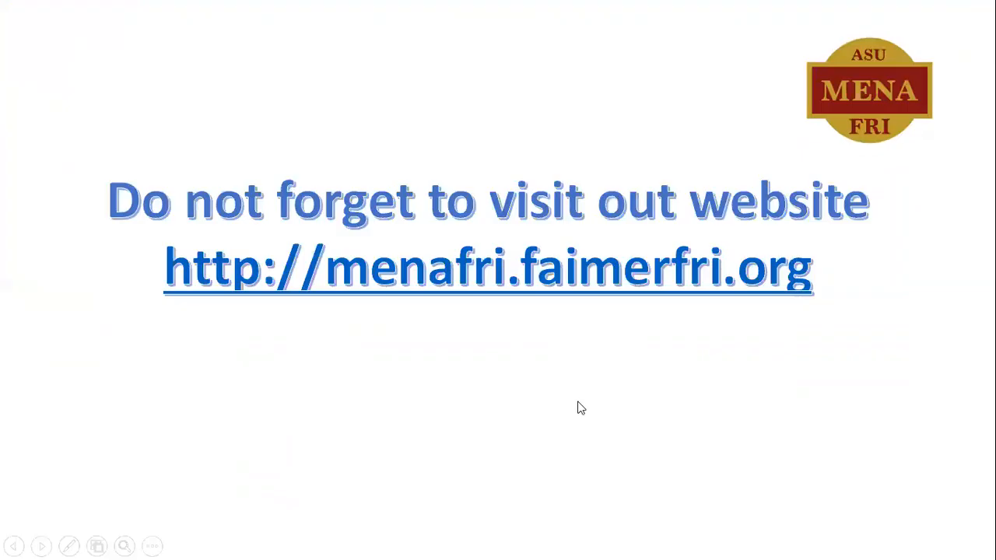